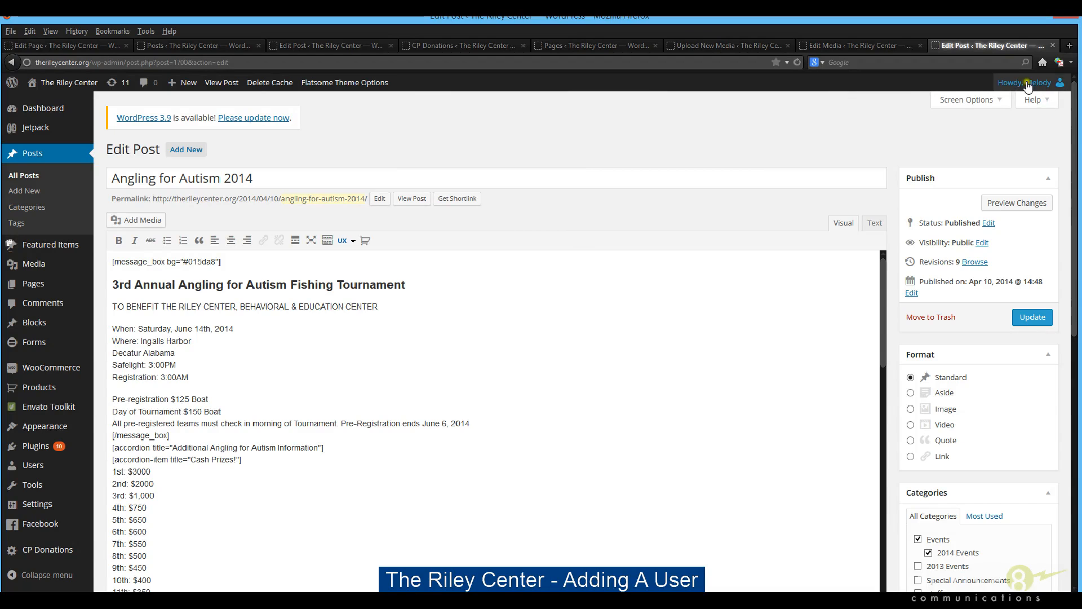
Open the list of all posts and look through the published entries
mouse_move(1025, 85)
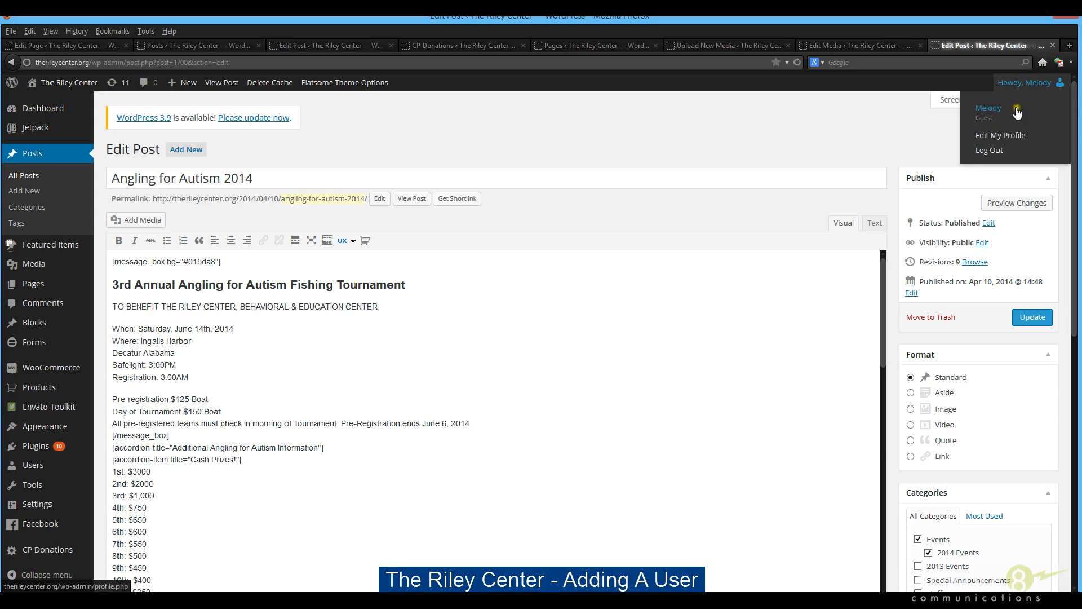
click(23, 155)
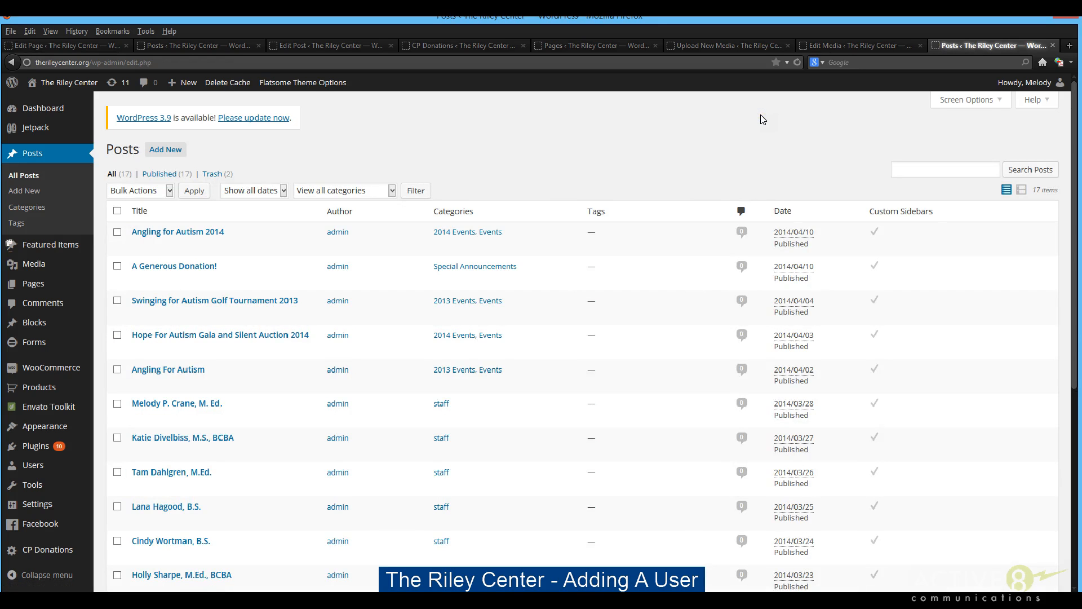
scroll(762, 119, down, 2)
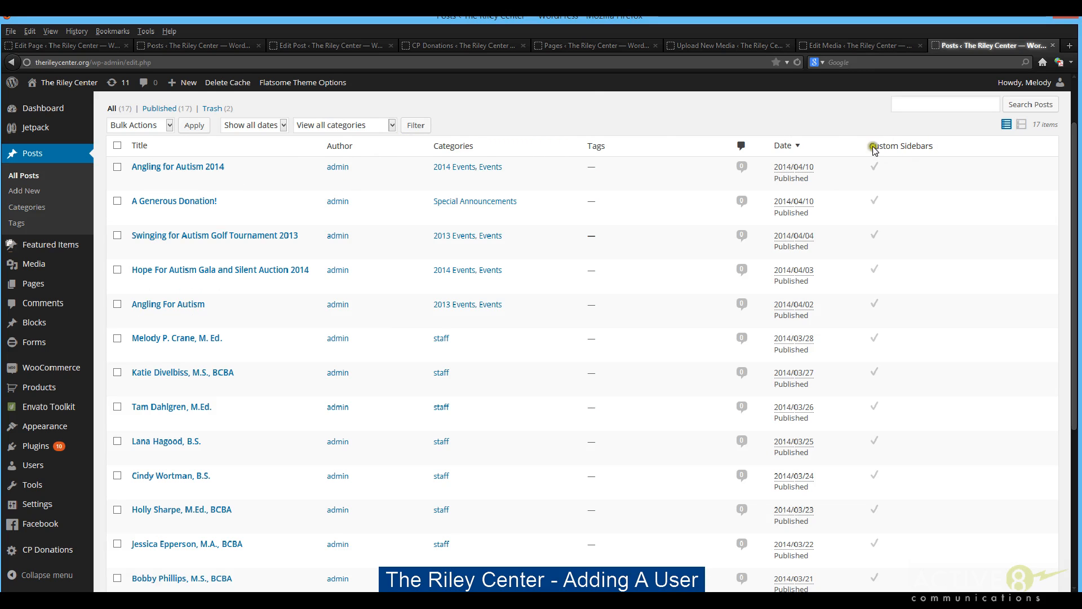
scroll(868, 151, down, 3)
scroll(885, 150, up, 5)
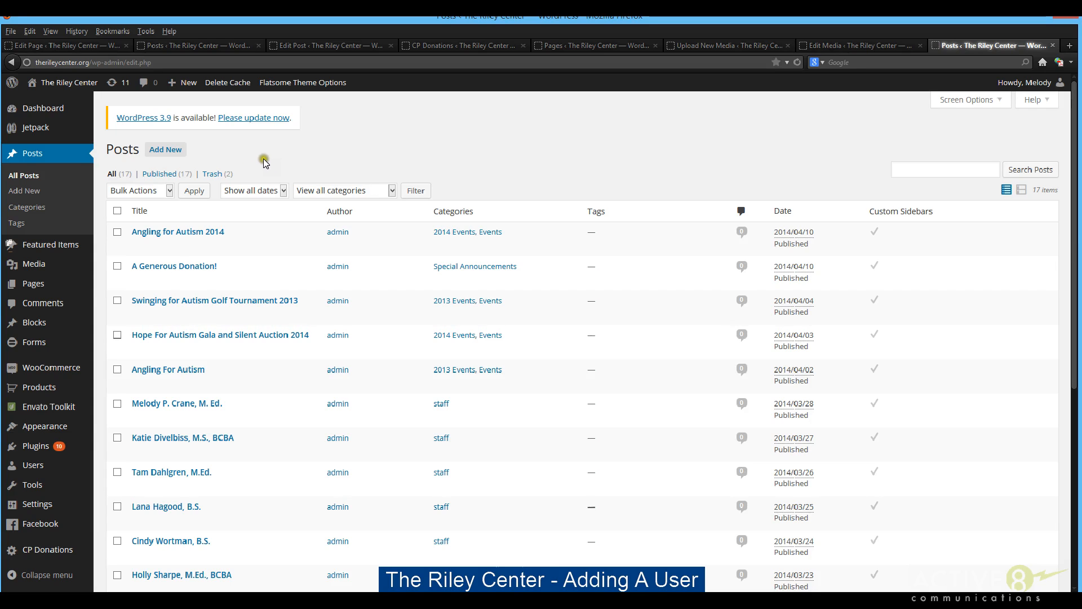
click(329, 141)
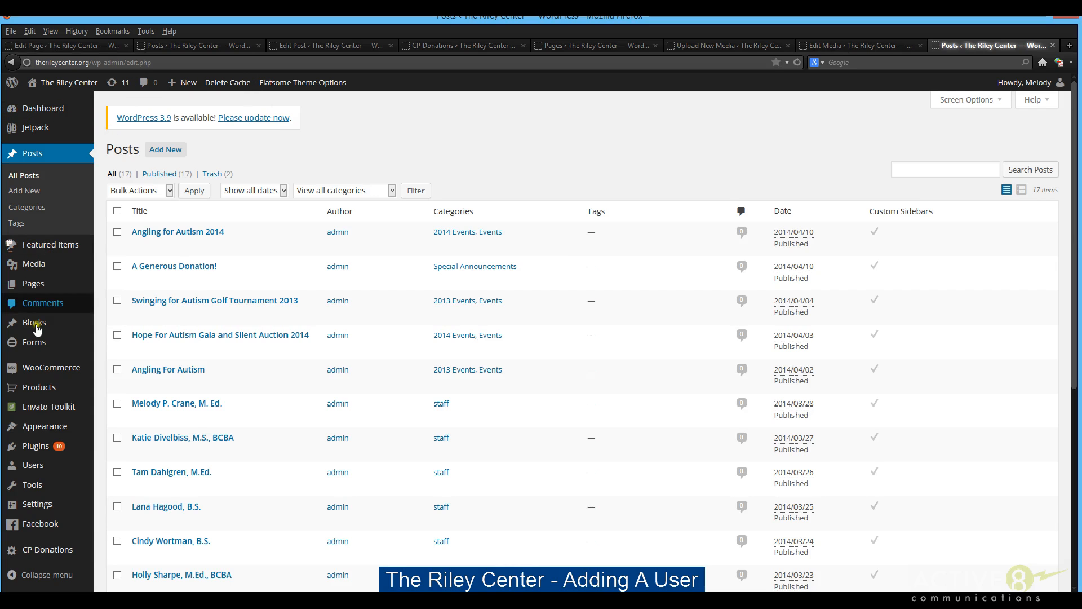
mouse_move(27, 524)
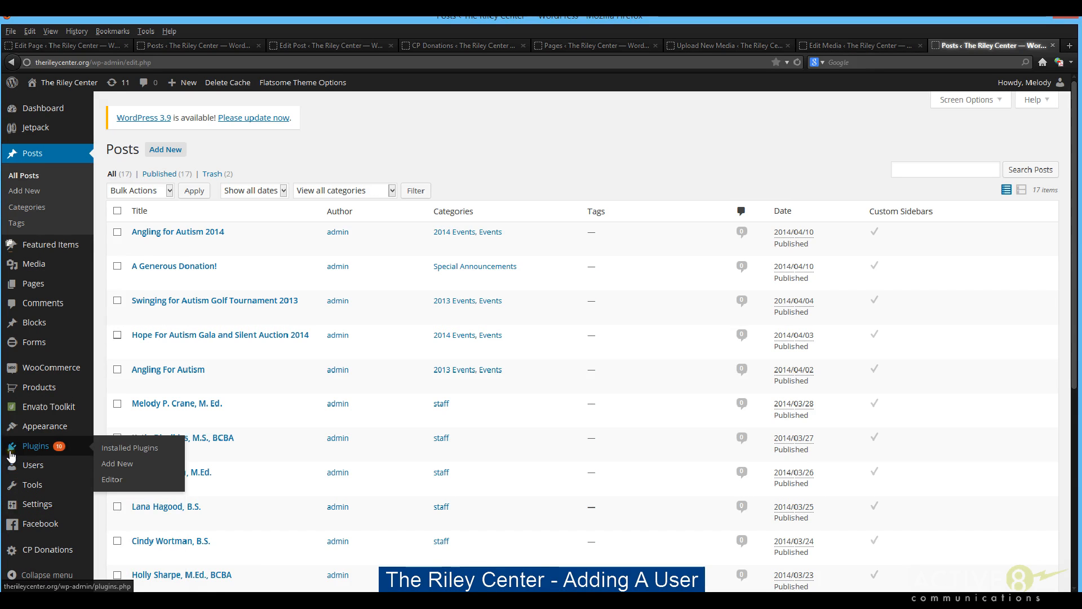
mouse_move(35, 428)
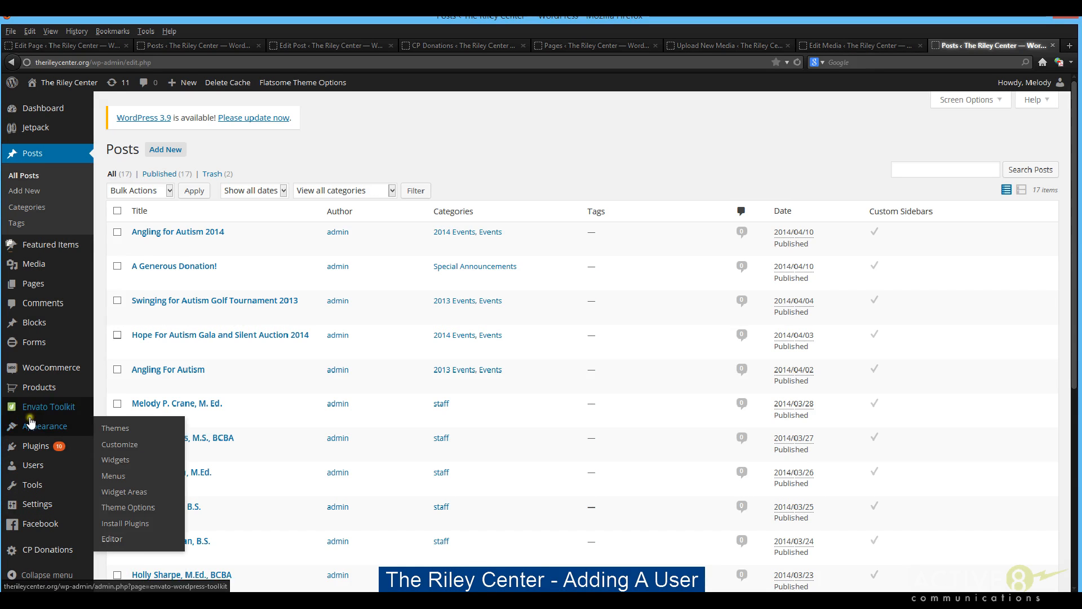
mouse_move(38, 554)
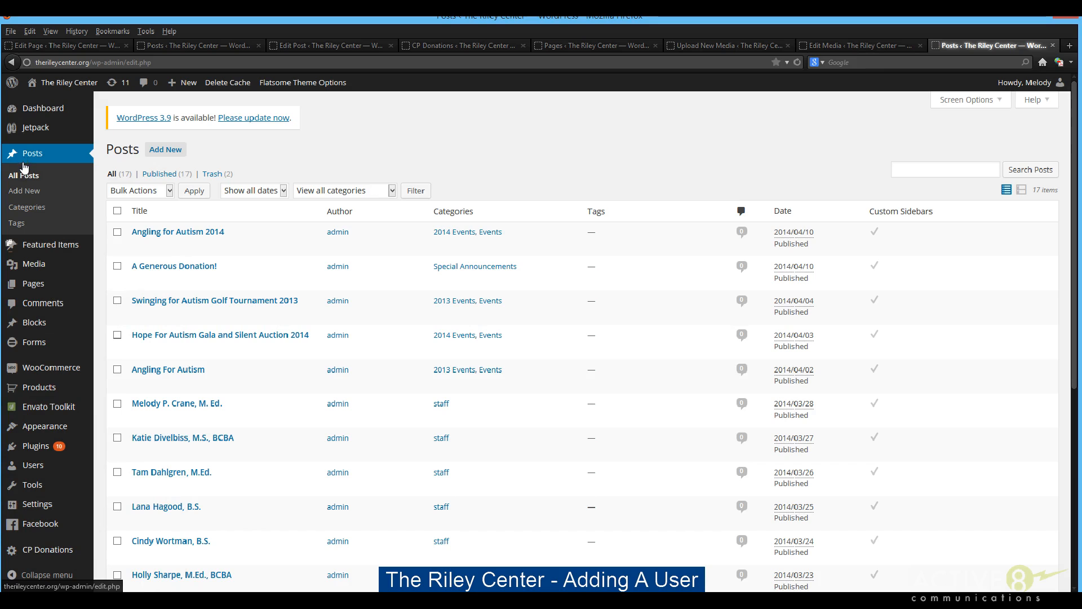
click(56, 152)
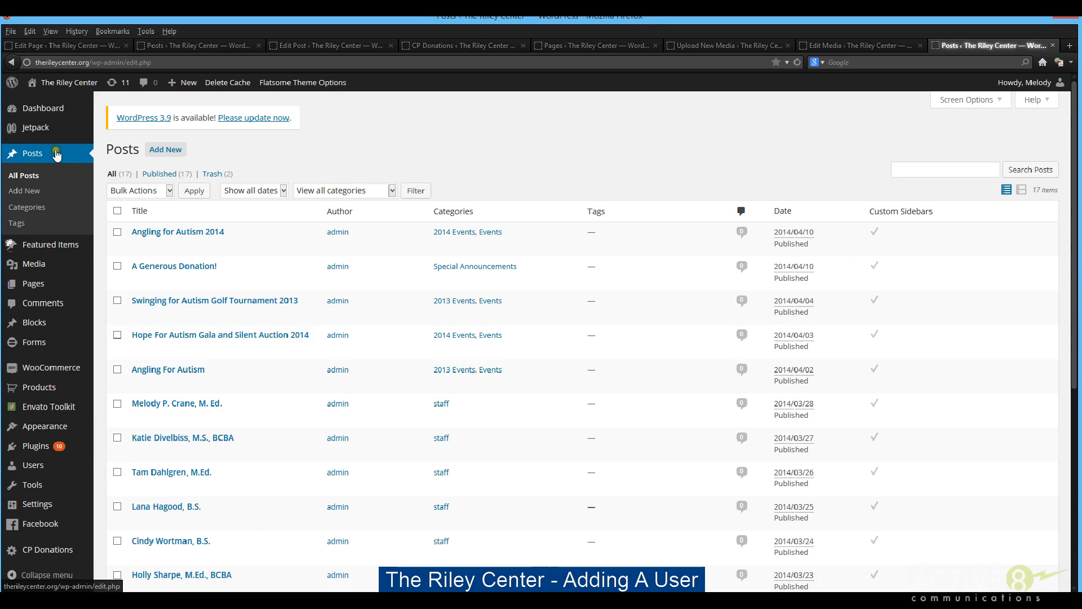
click(56, 285)
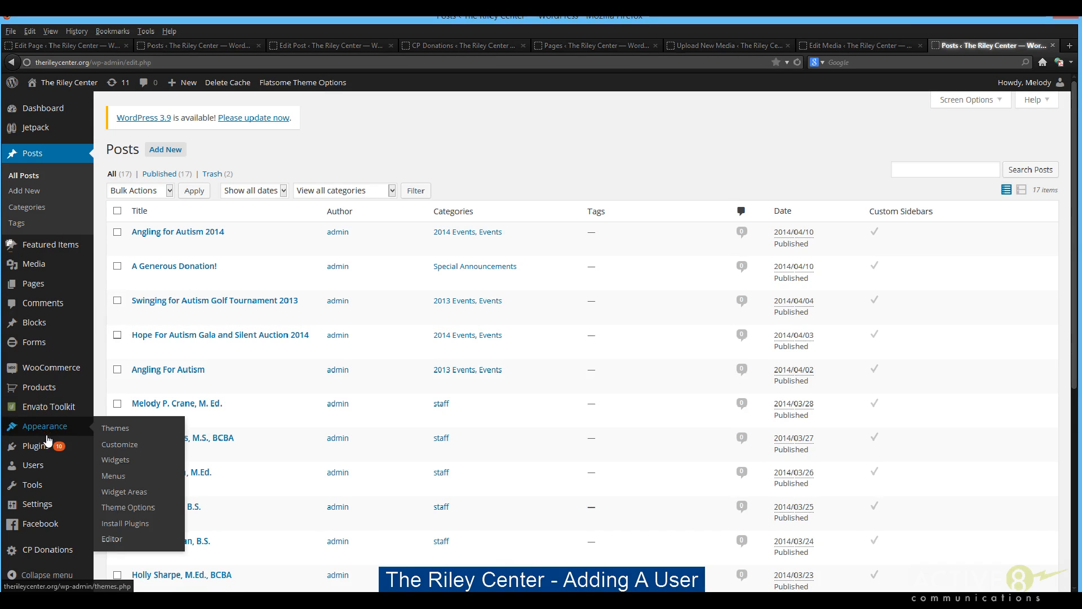
mouse_move(45, 449)
mouse_move(28, 468)
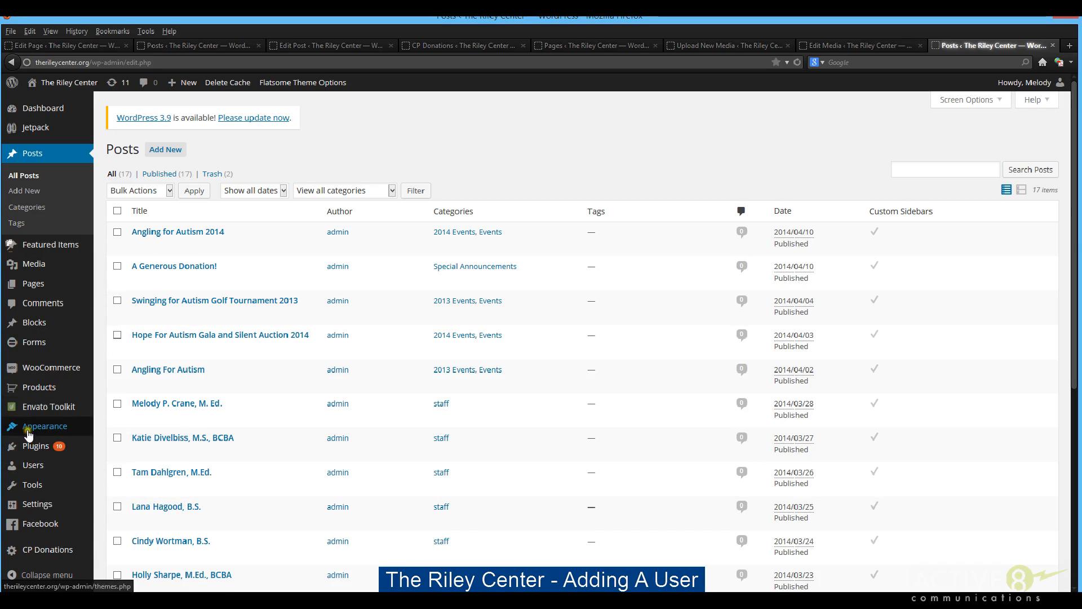
Open the list of all users and review the existing accounts, their e-mail addresses and roles
click(33, 466)
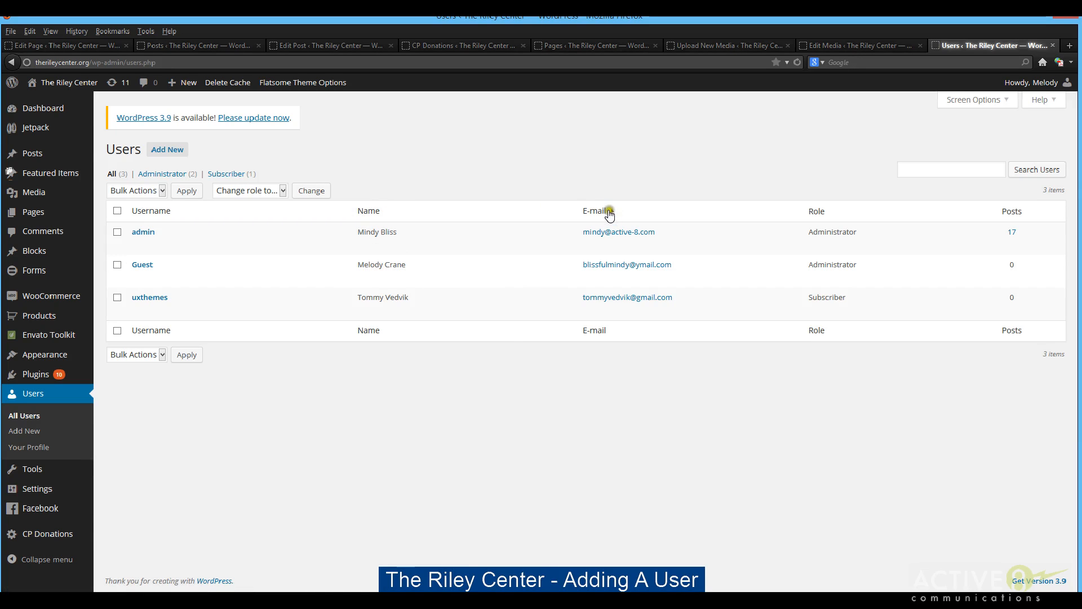
right_click(650, 266)
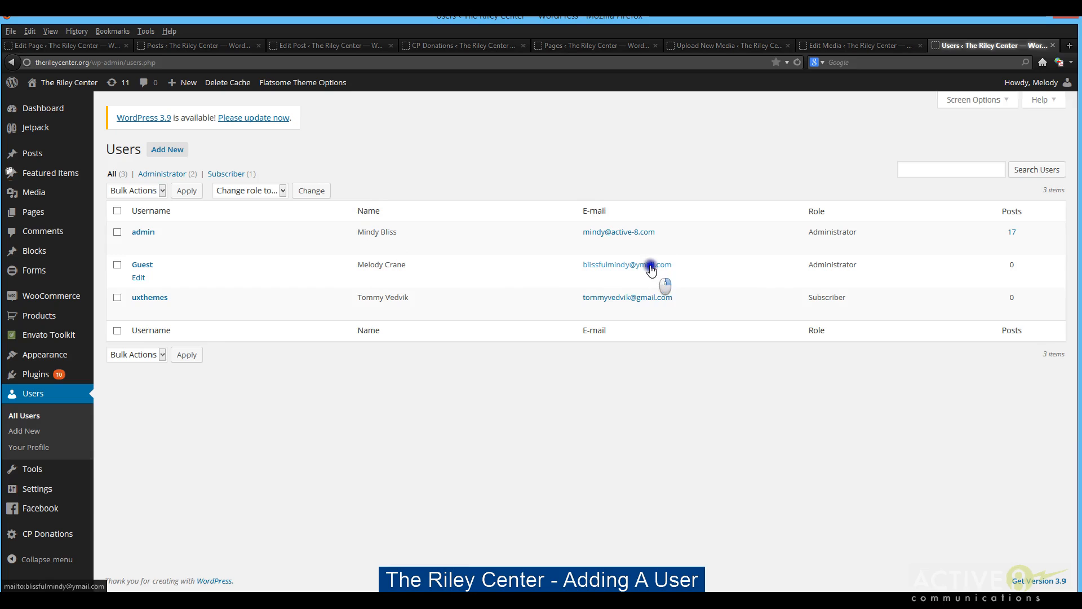
click(698, 188)
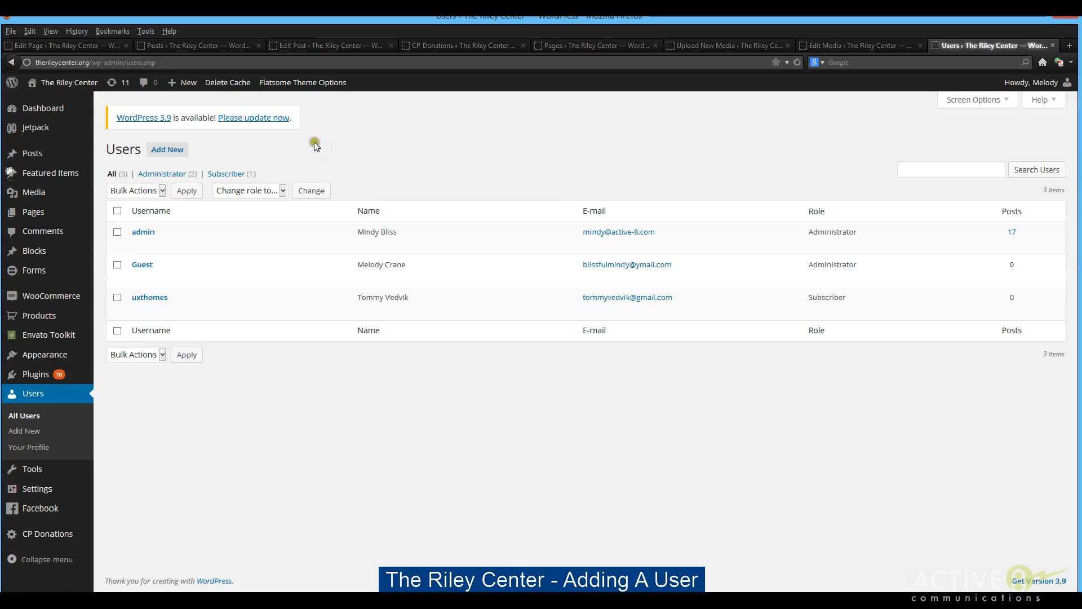
Start a new user account and set its username to Guest2
click(171, 152)
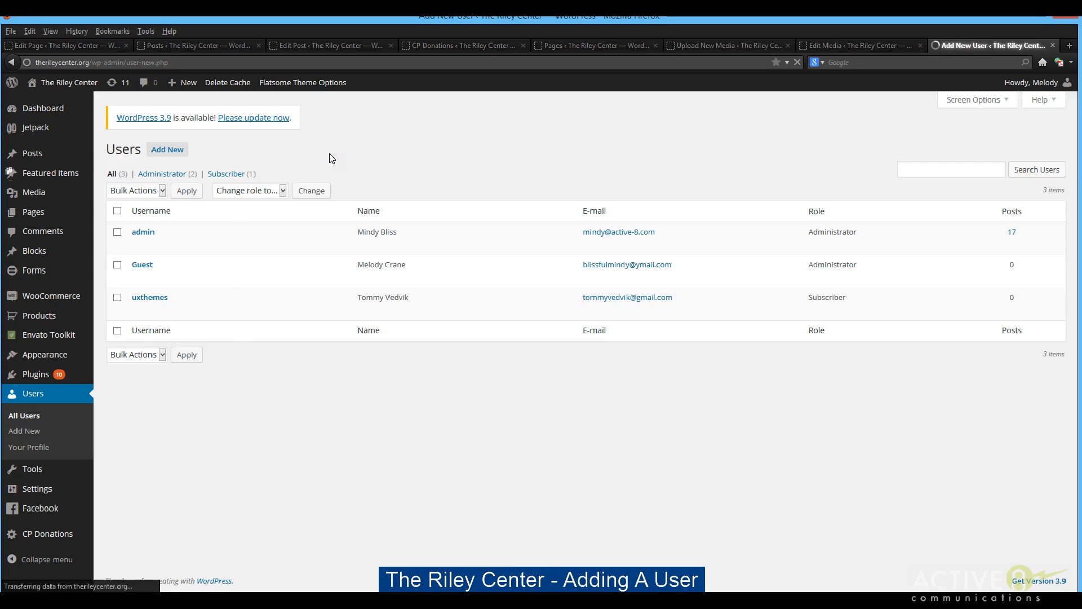
click(355, 198)
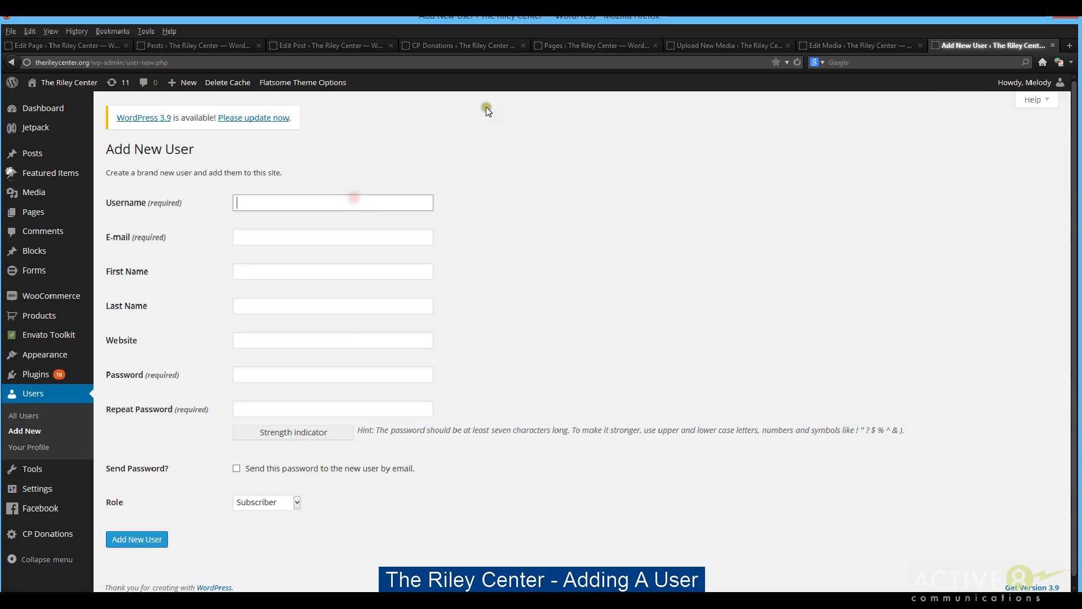
text(Guest2)
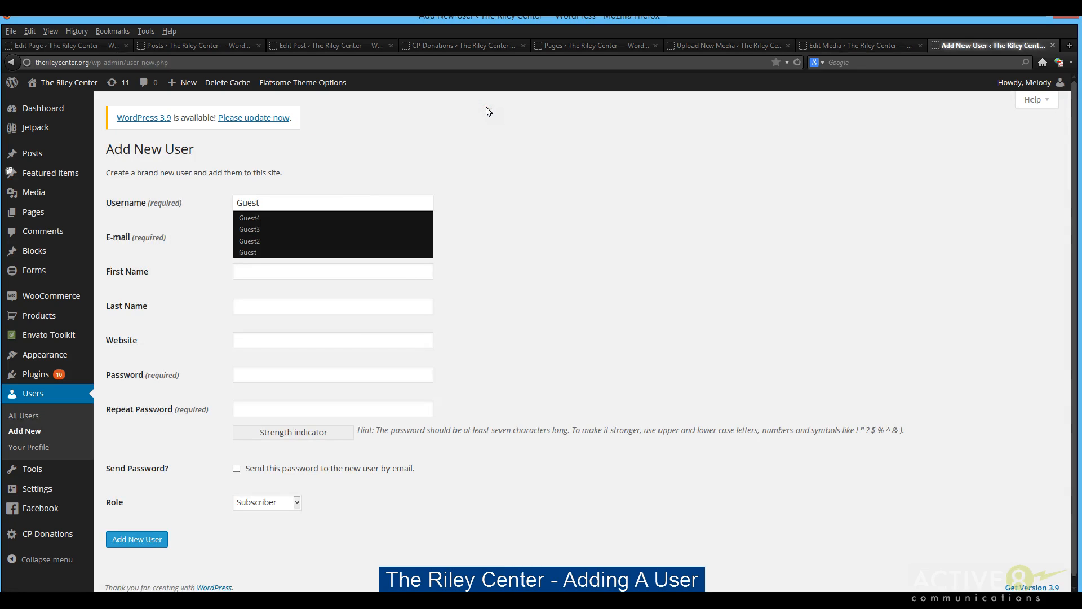
click(584, 120)
Fill in the new user's e-mail with a sample address
scroll(645, 129, down, 1)
click(326, 231)
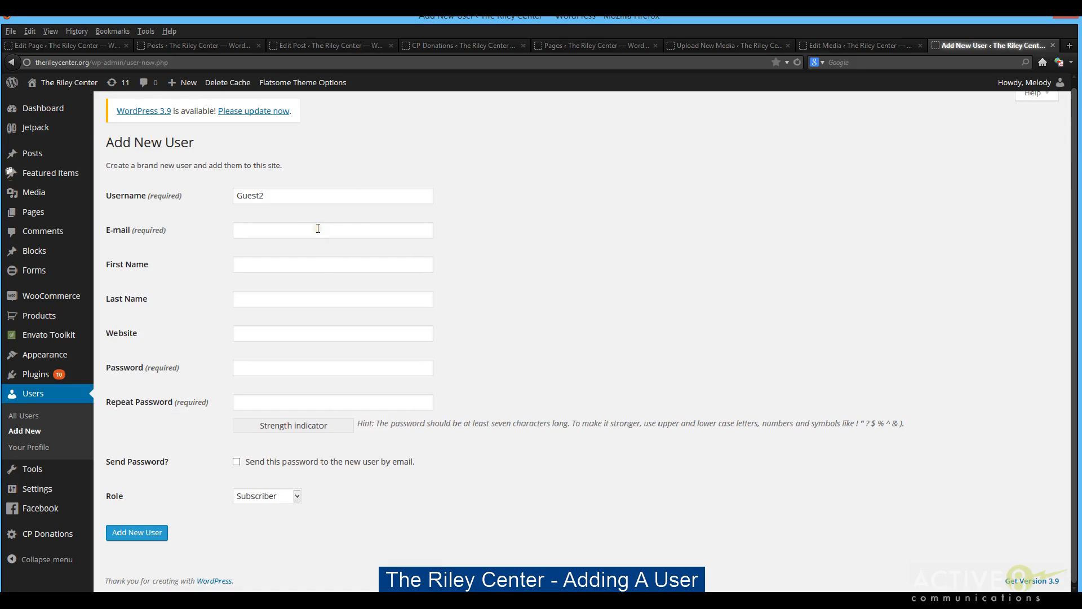
click(394, 230)
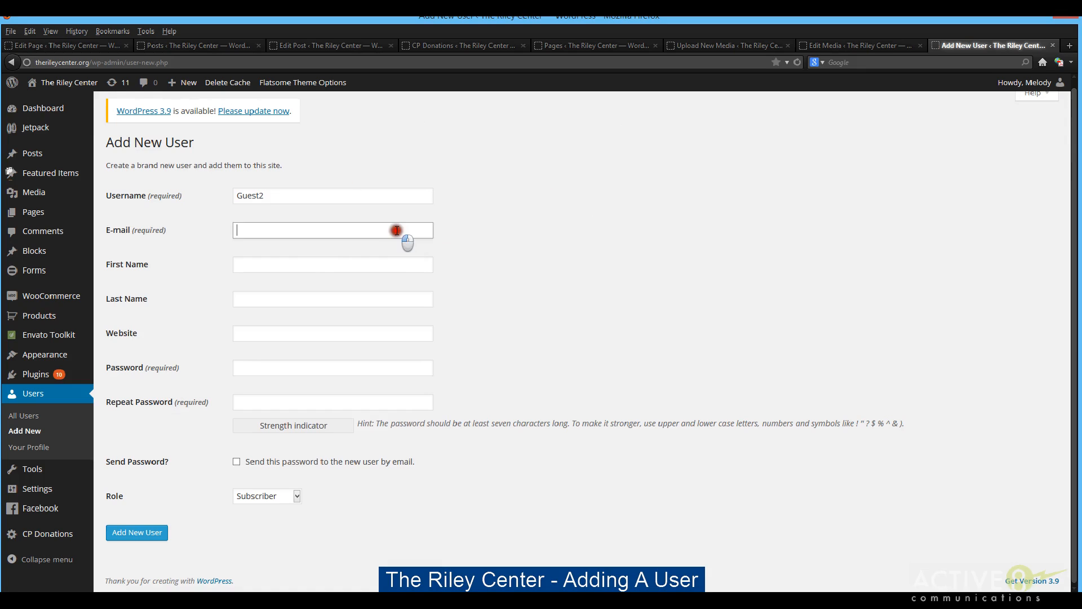
text(sample email)
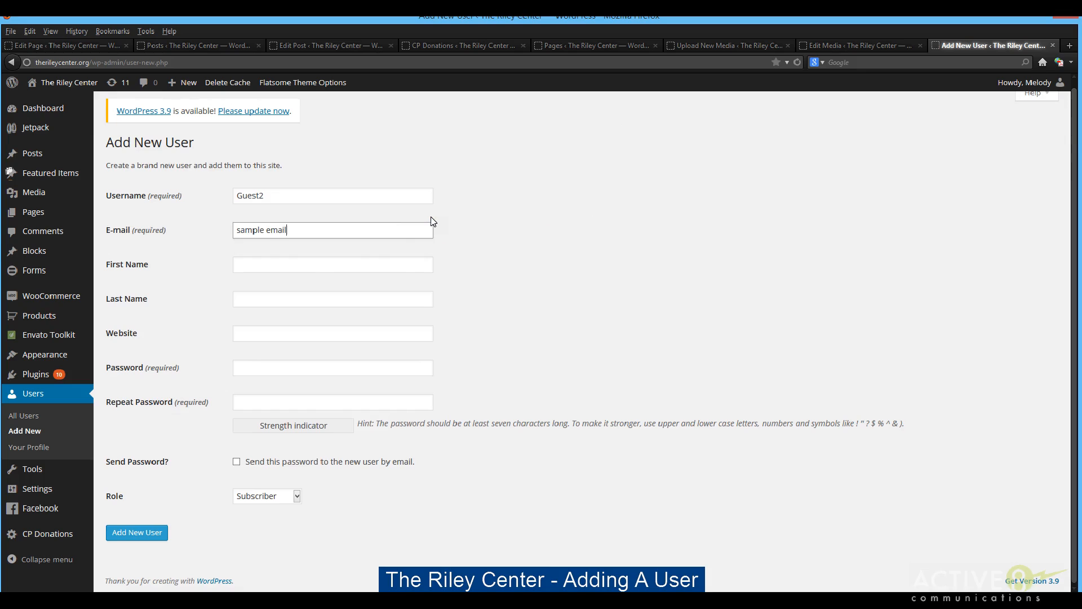
text(2blah)
key(BackSpace)
key(BackSpace)
key(BackSpace)
key(BackSpace)
key(BackSpace)
key(BackSpace)
text(@sample.com)
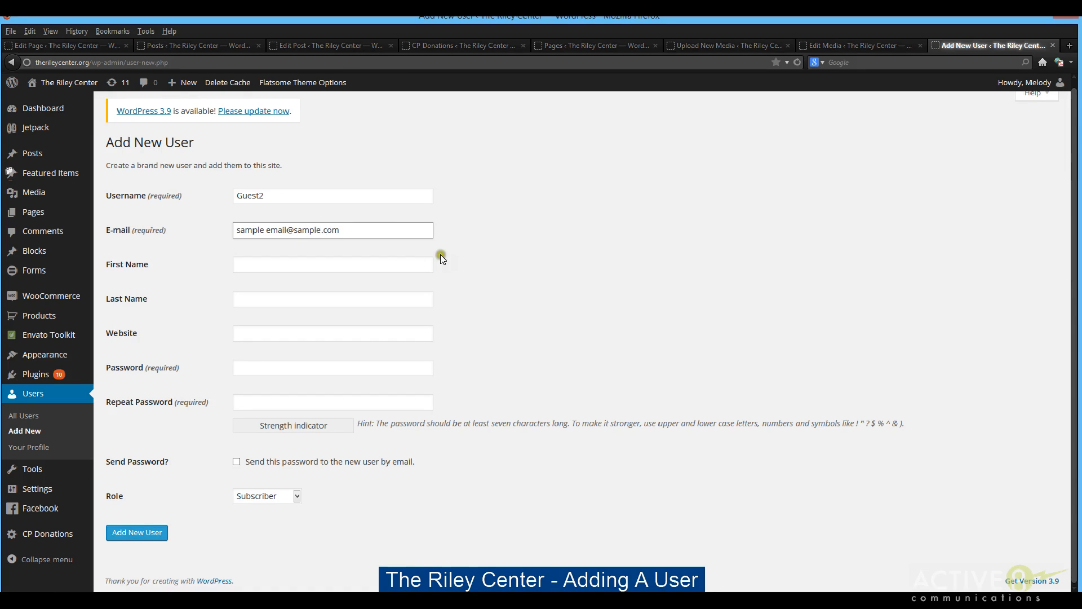
Enter the new user's first name and last name, without any stray punctuation
click(417, 265)
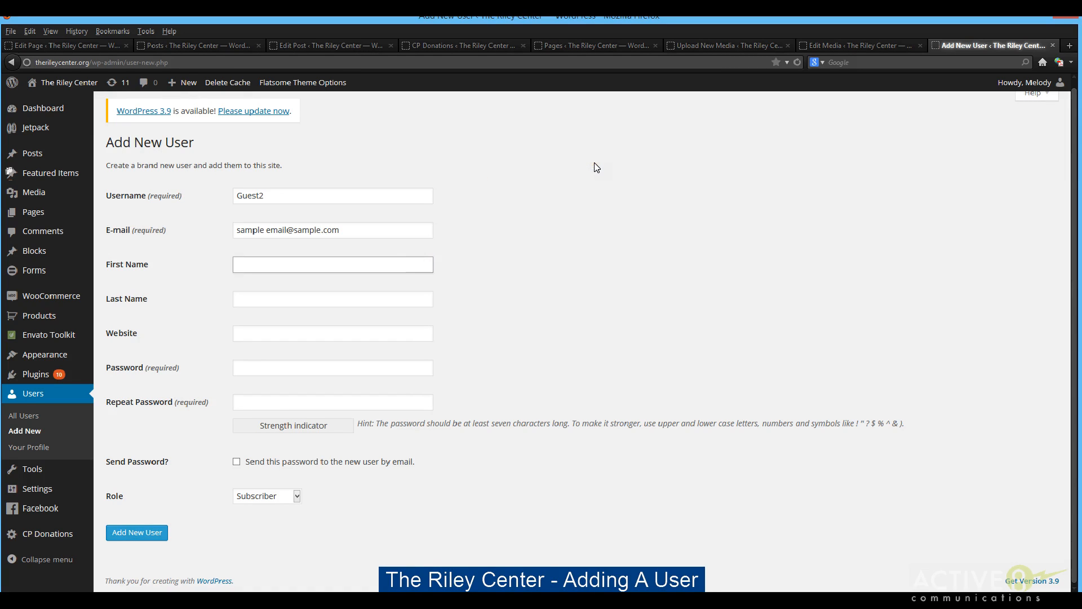
key(Tab)
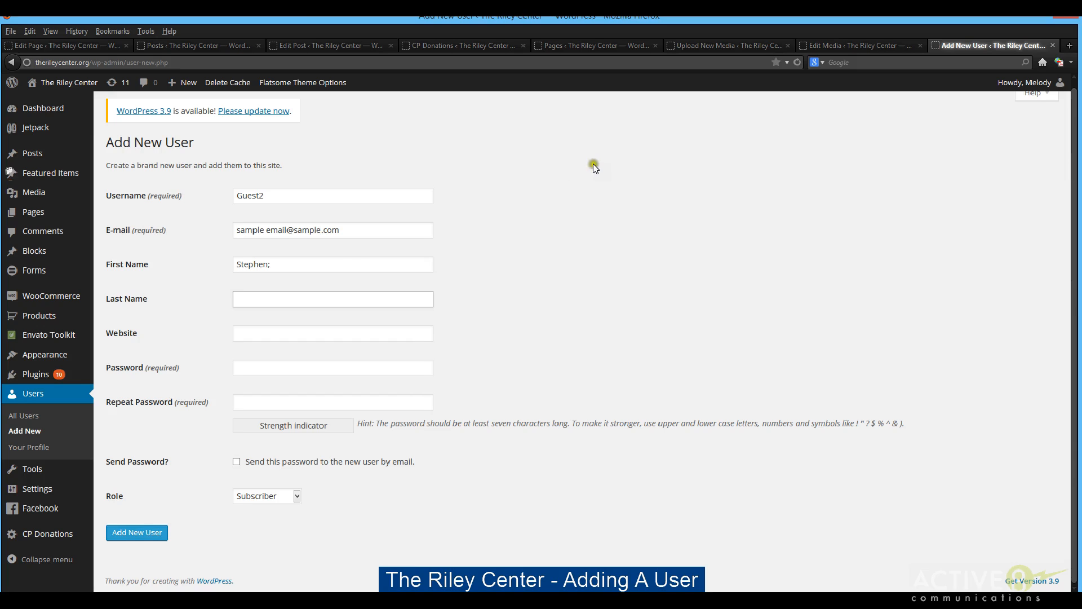
click(356, 268)
key(BackSpace)
click(341, 297)
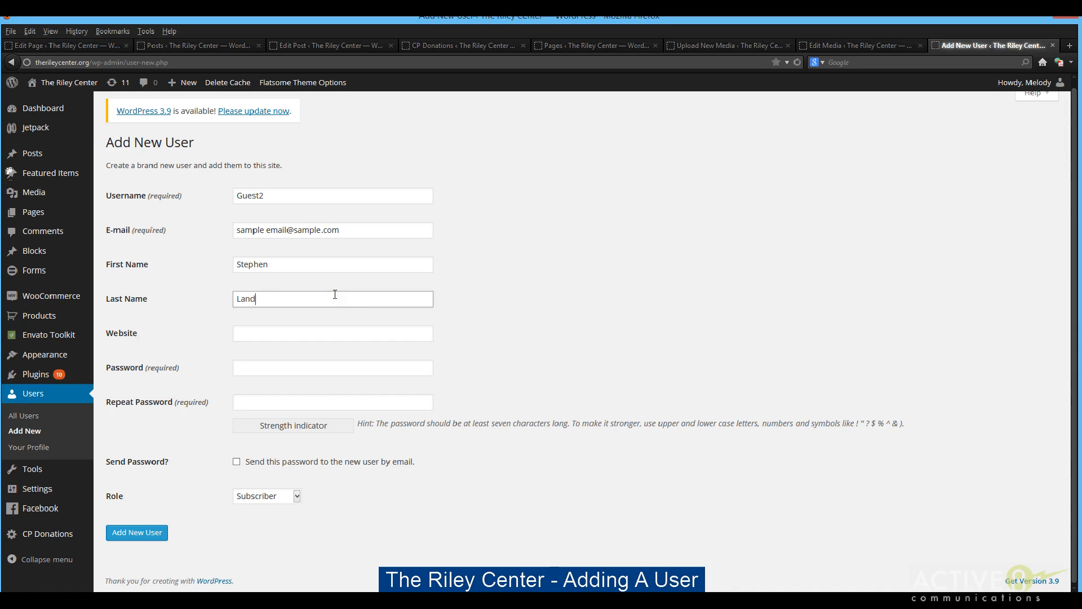
click(592, 311)
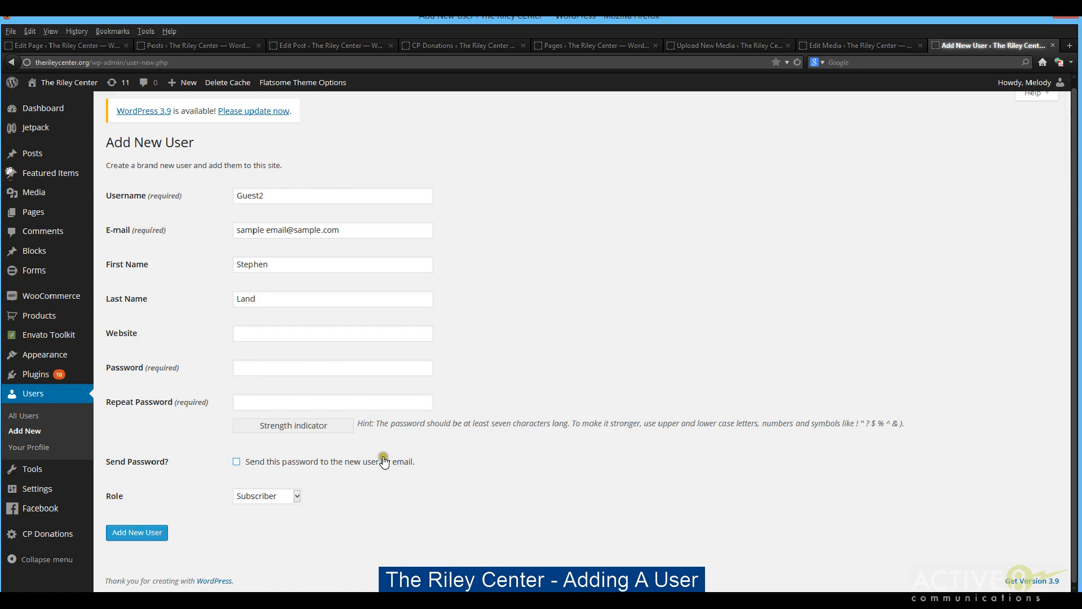
Set the new user's role to Editor
click(297, 495)
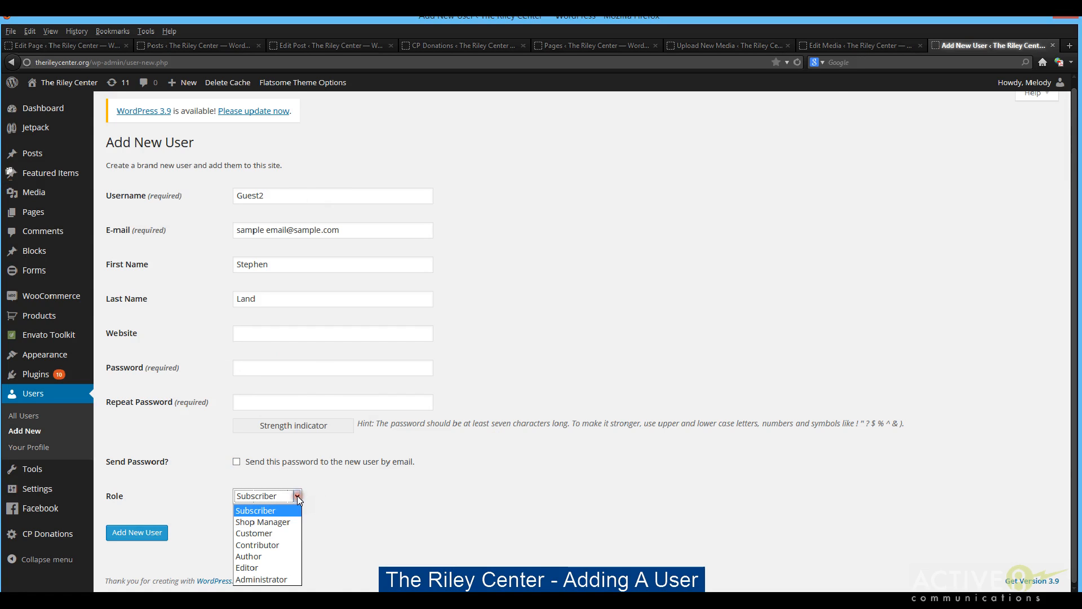
click(264, 512)
click(283, 565)
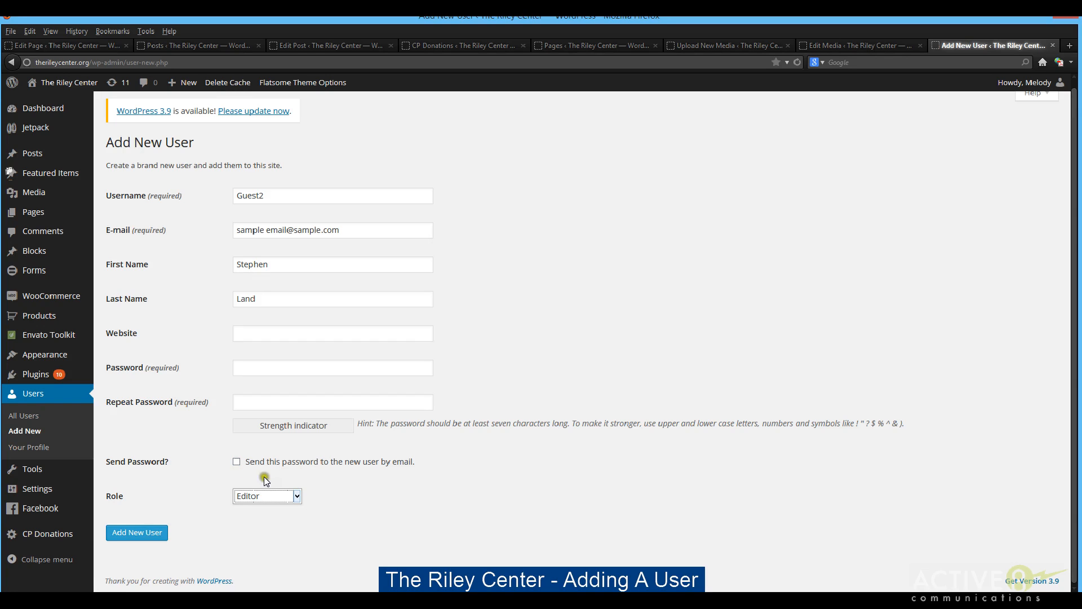
mouse_move(57, 532)
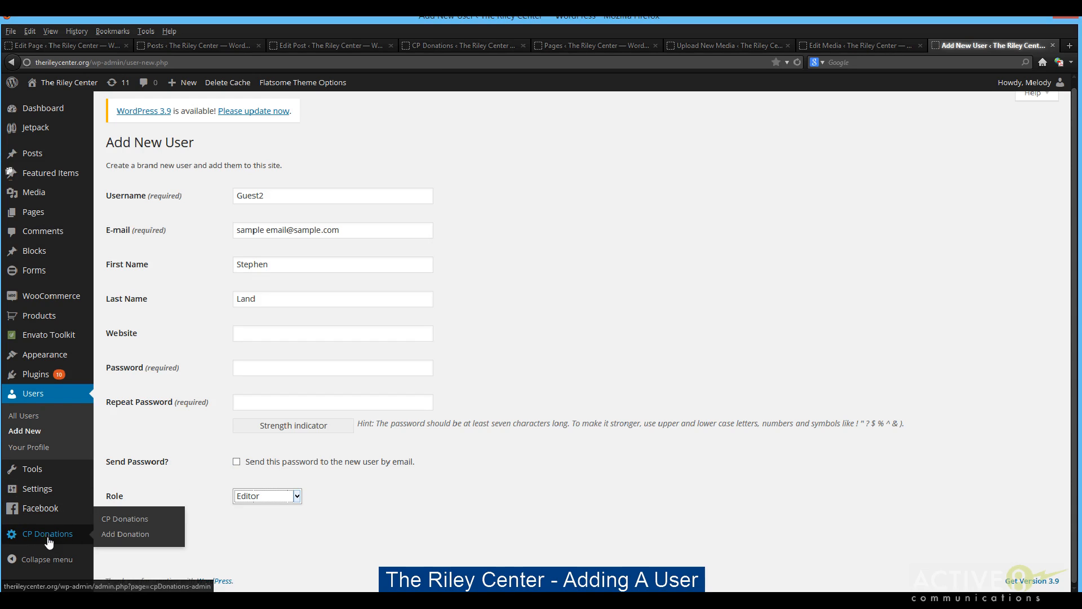
click(61, 534)
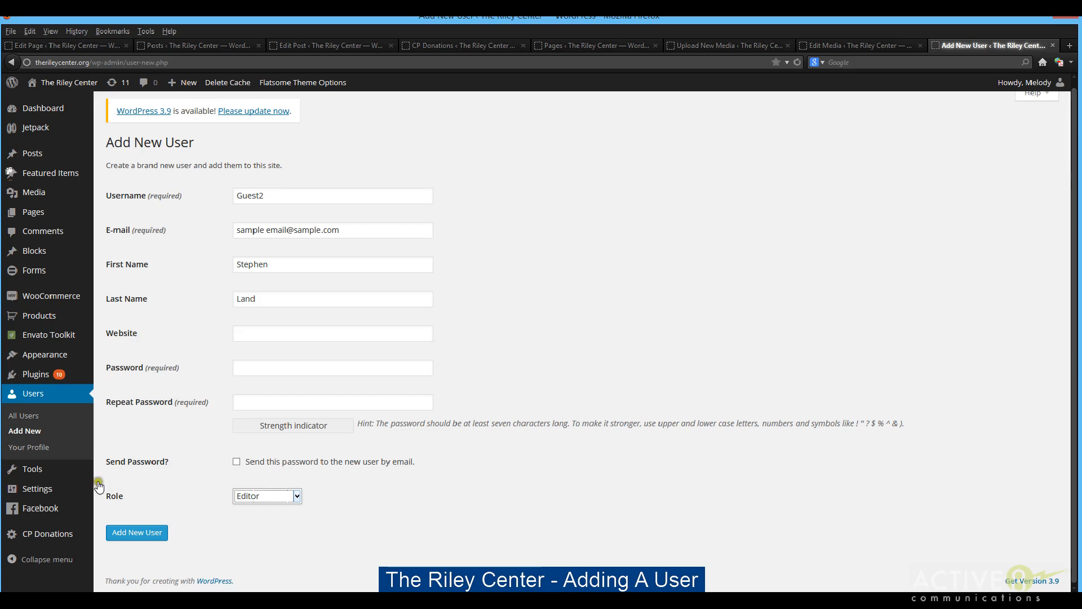
mouse_move(40, 536)
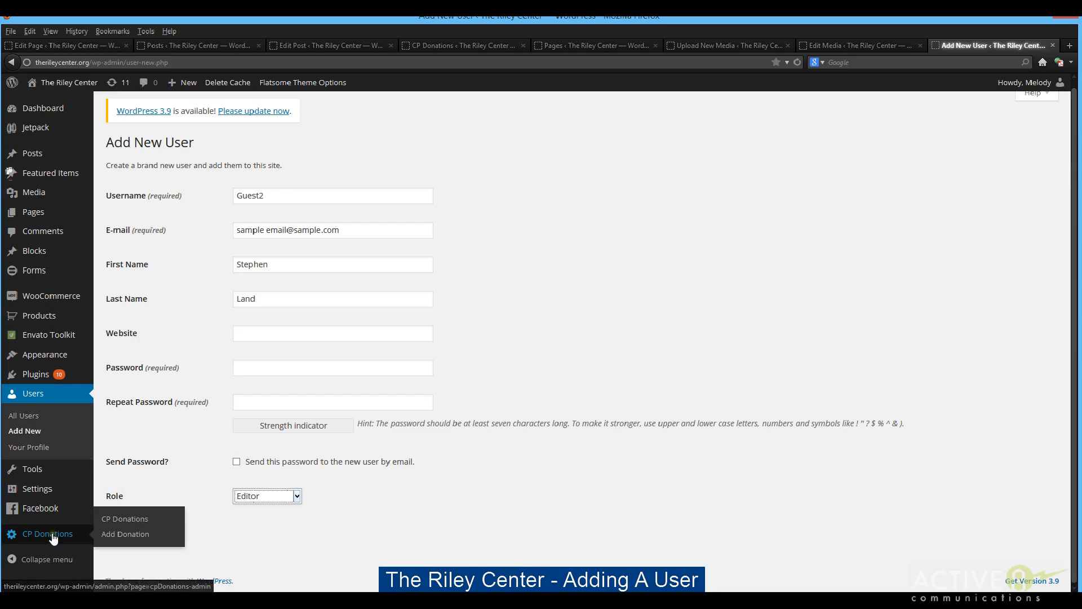
click(54, 536)
click(291, 495)
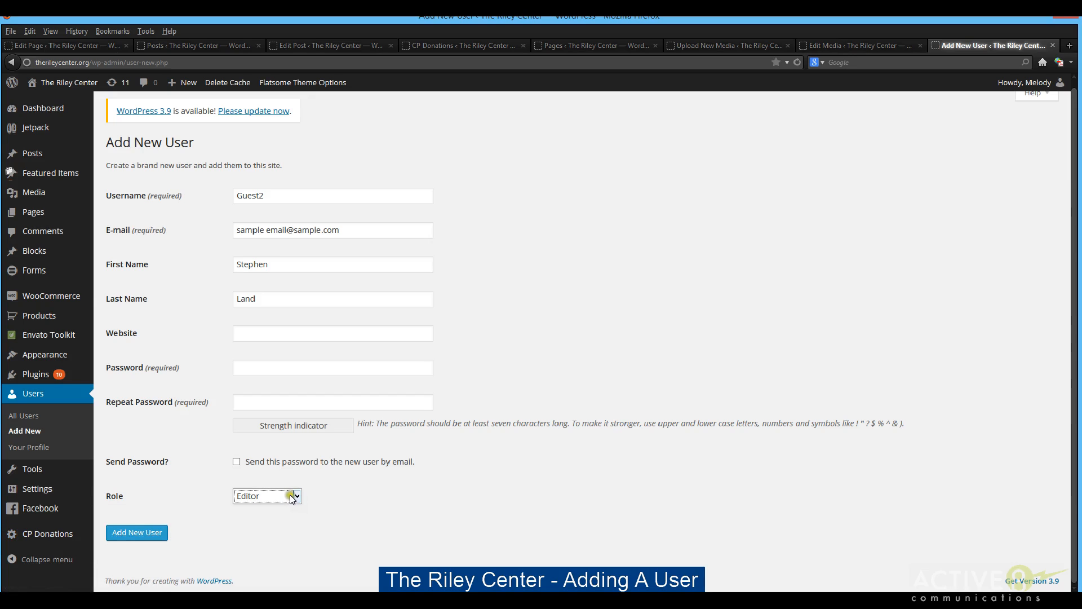
click(259, 567)
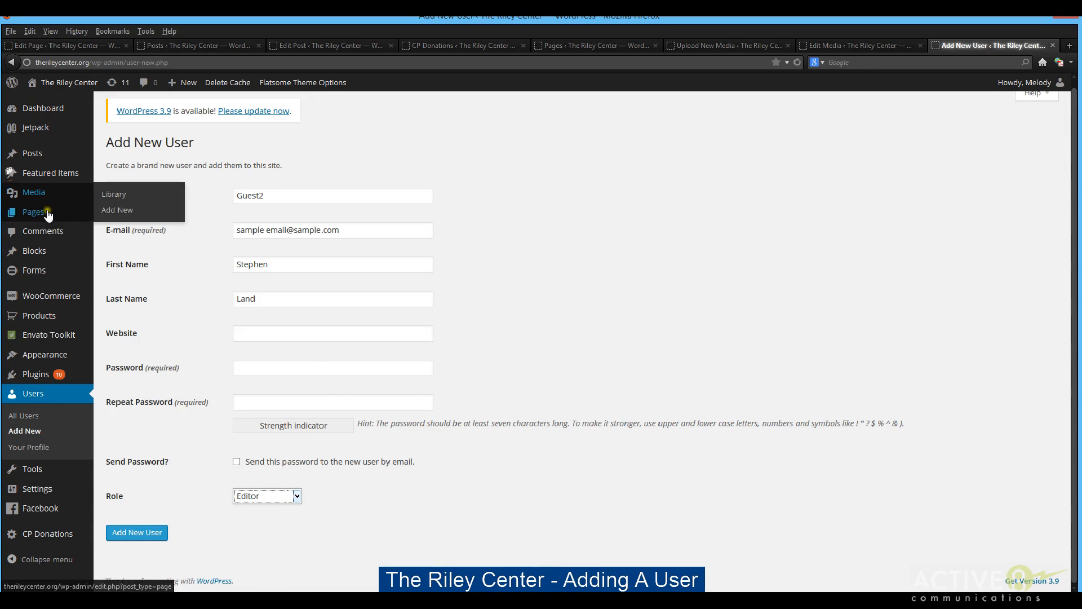
mouse_move(44, 156)
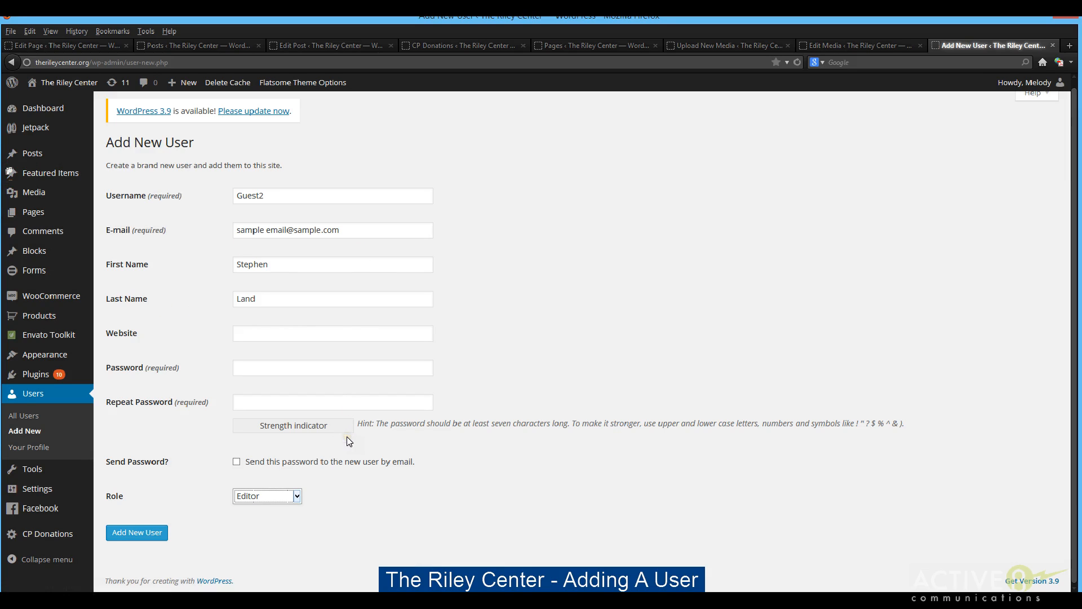
click(299, 275)
click(283, 300)
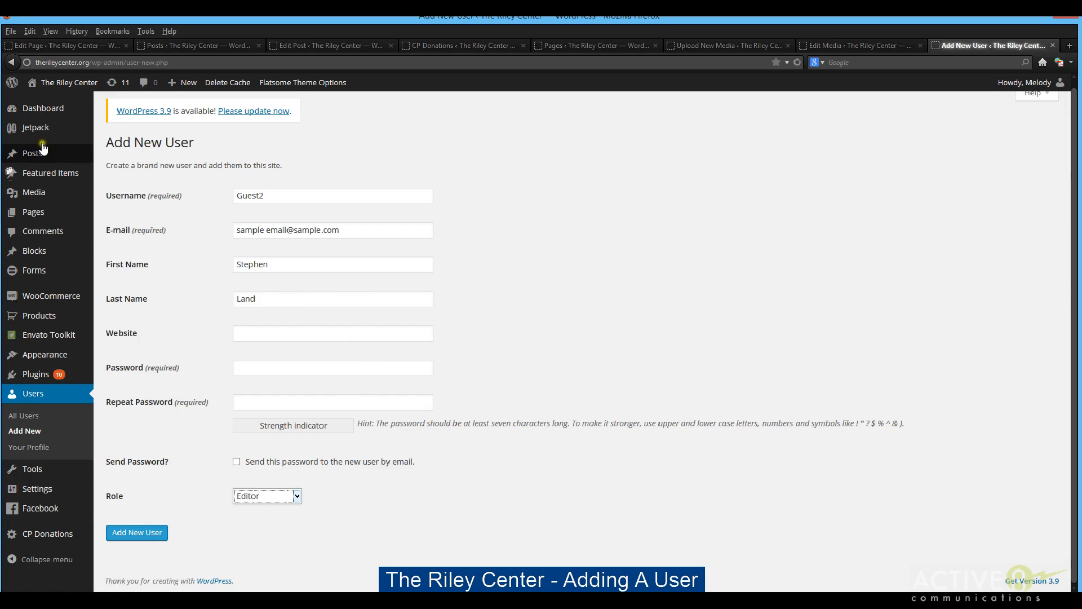
click(485, 191)
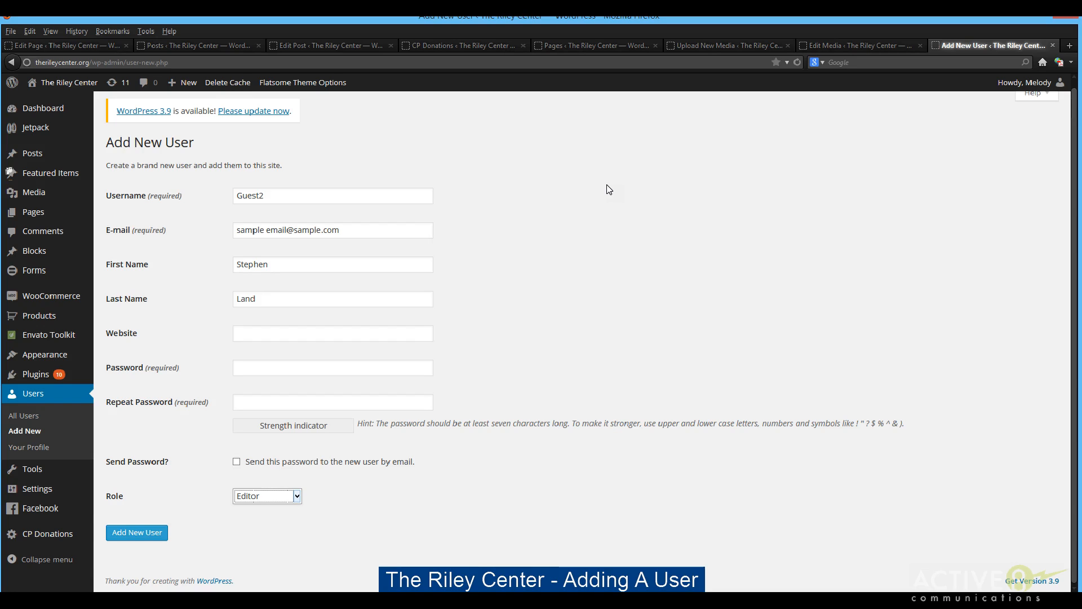
click(610, 248)
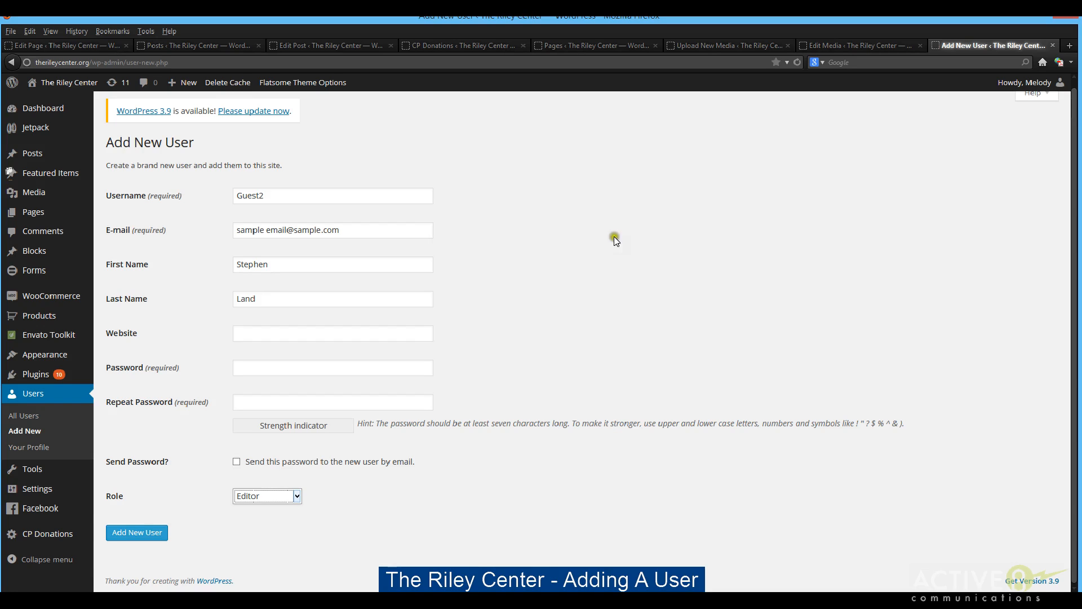